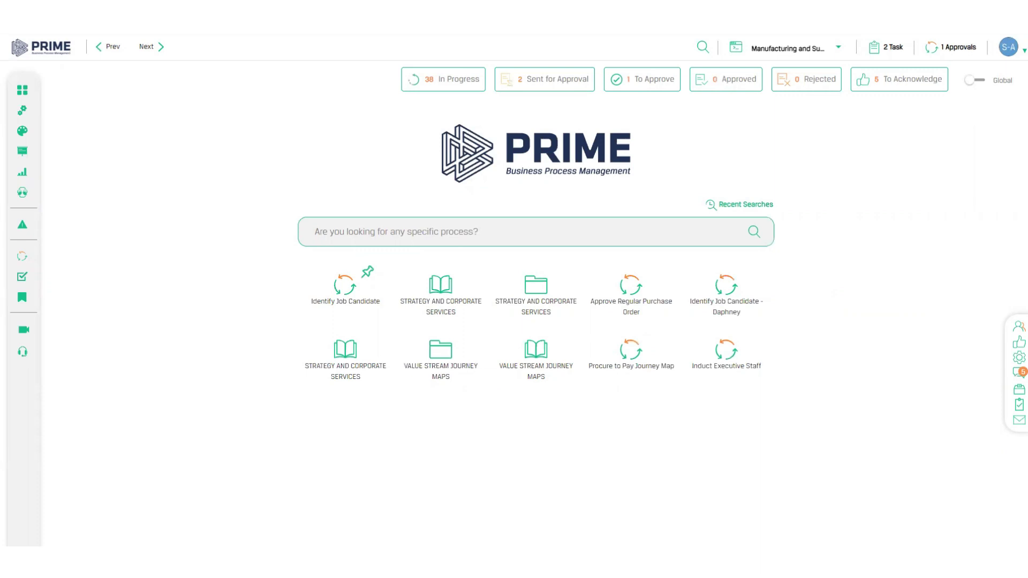
In Designer, open the Strategy and Corporate Services framework and drill into the Recruitment process group.
{"action": "mouse_move", "coordinate": [51, 149]}
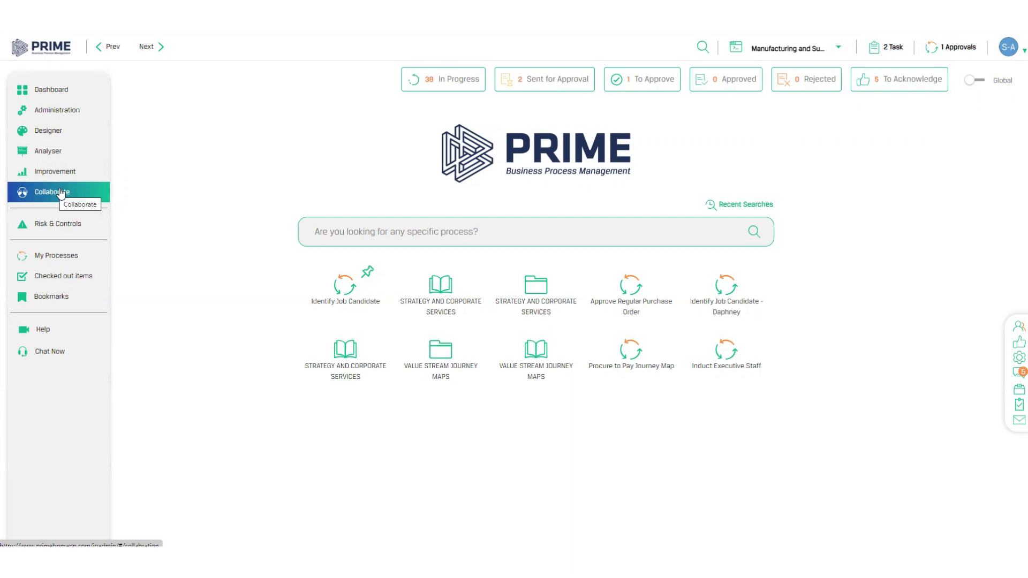
{"action": "left_click", "coordinate": [29, 135]}
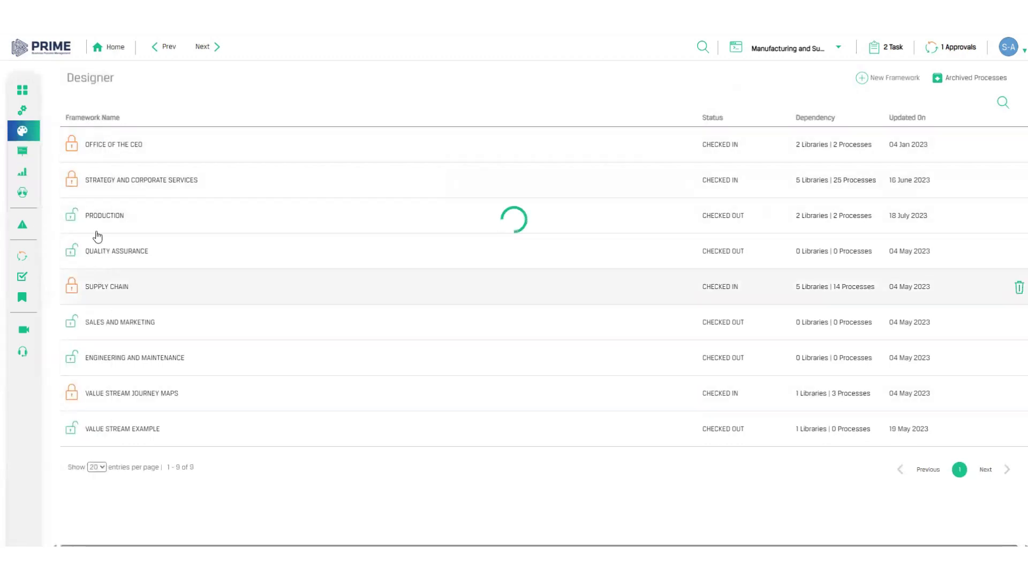
{"action": "left_click", "coordinate": [94, 180]}
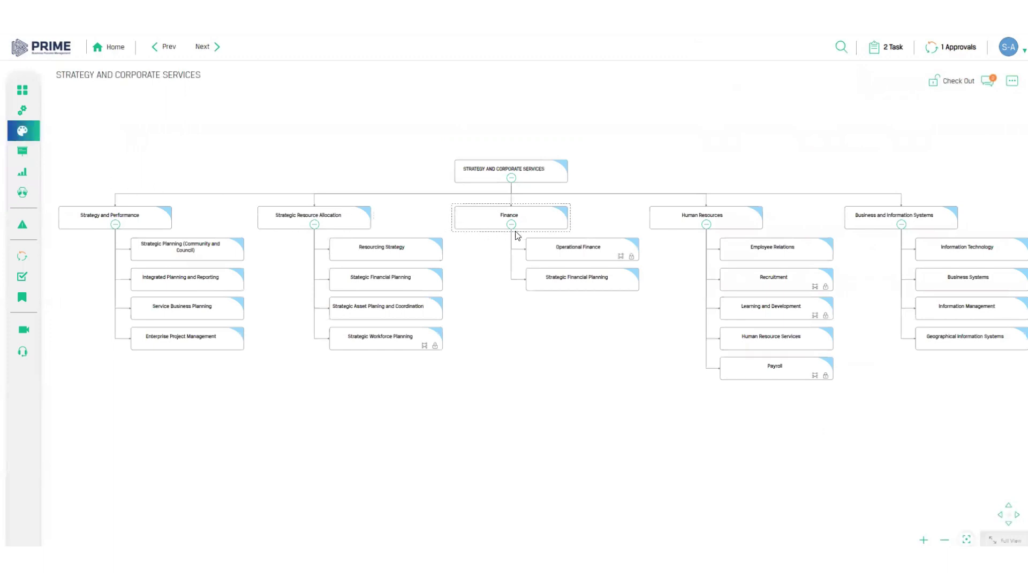
{"action": "left_click", "coordinate": [748, 279]}
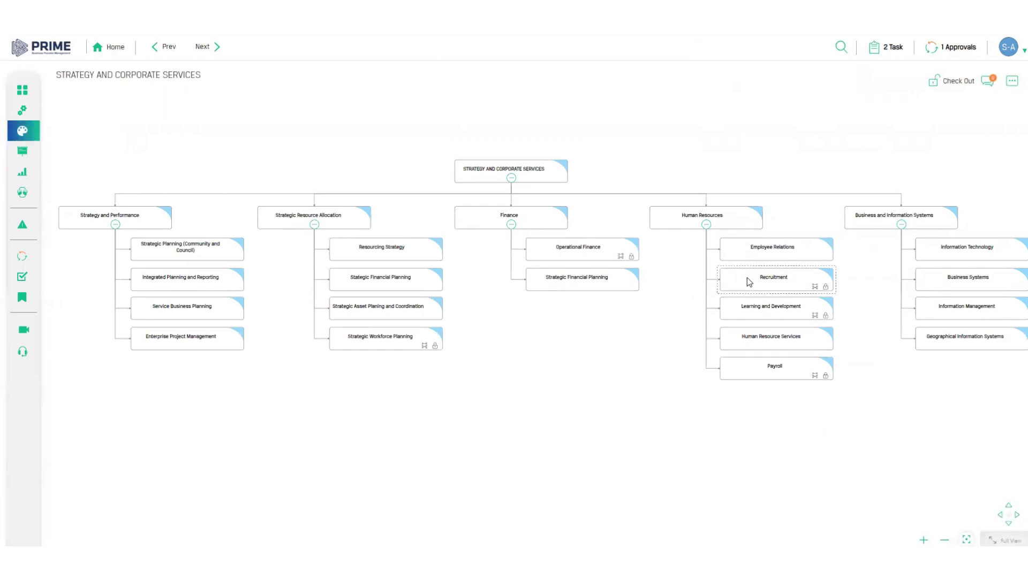
{"action": "double_click", "coordinate": [749, 280]}
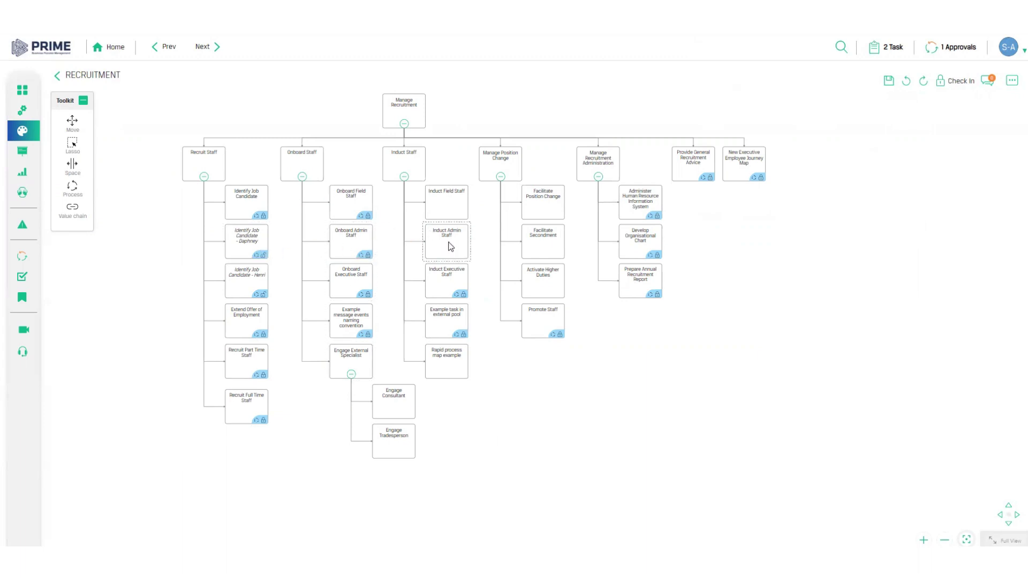
Open the Identify Job Candidate process map and add an empty task in the HR Director lane.
{"action": "left_click", "coordinate": [230, 199]}
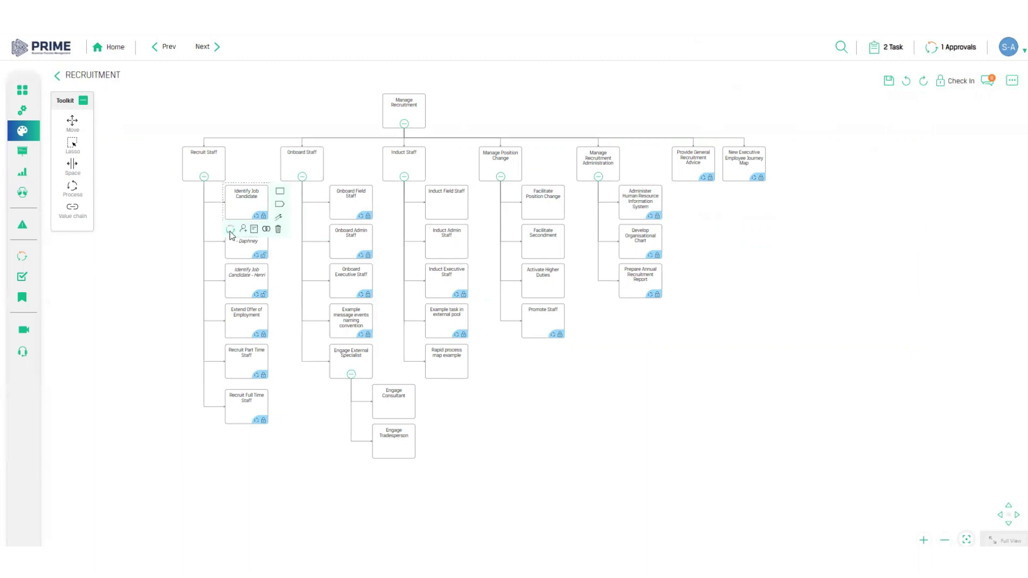
{"action": "left_click", "coordinate": [230, 230]}
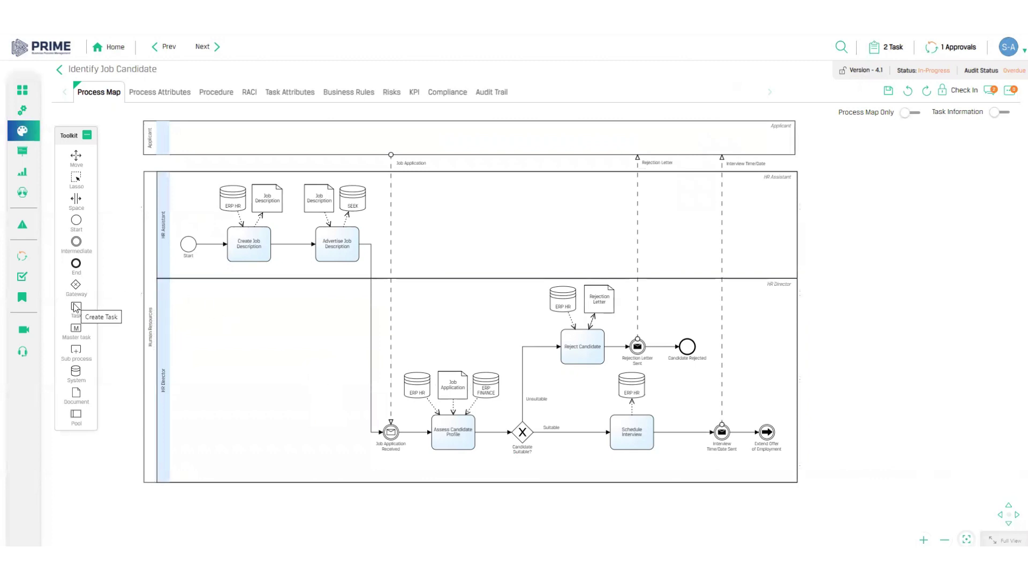
{"action": "left_click_drag", "start_coordinate": [76, 308], "coordinate": [256, 347]}
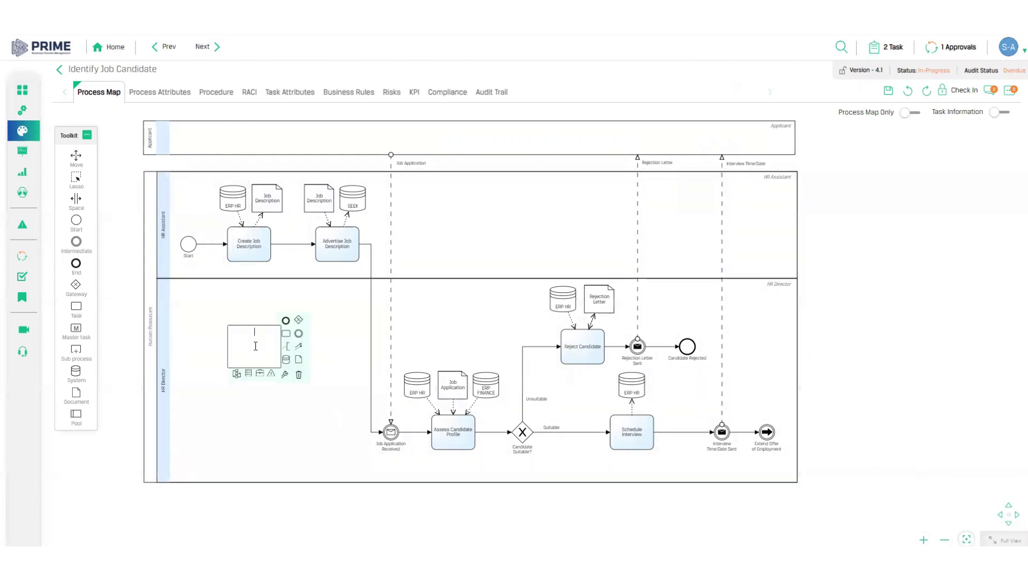
{"action": "left_click", "coordinate": [259, 416]}
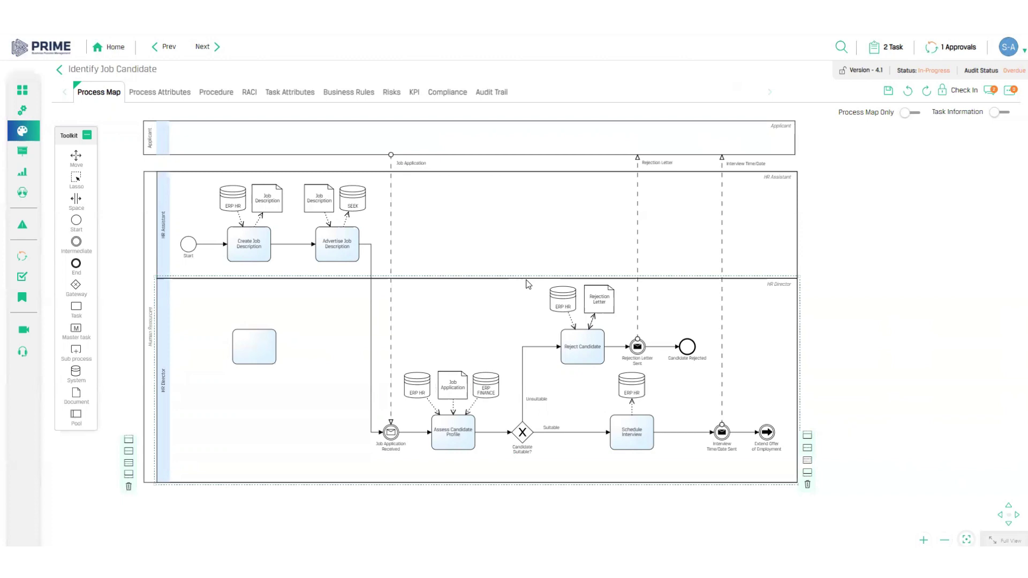
{"action": "left_click", "coordinate": [308, 208]}
{"action": "scroll", "coordinate": [306, 208], "scroll_direction": "up", "scroll_amount": 5}
{"action": "left_click", "coordinate": [381, 325]}
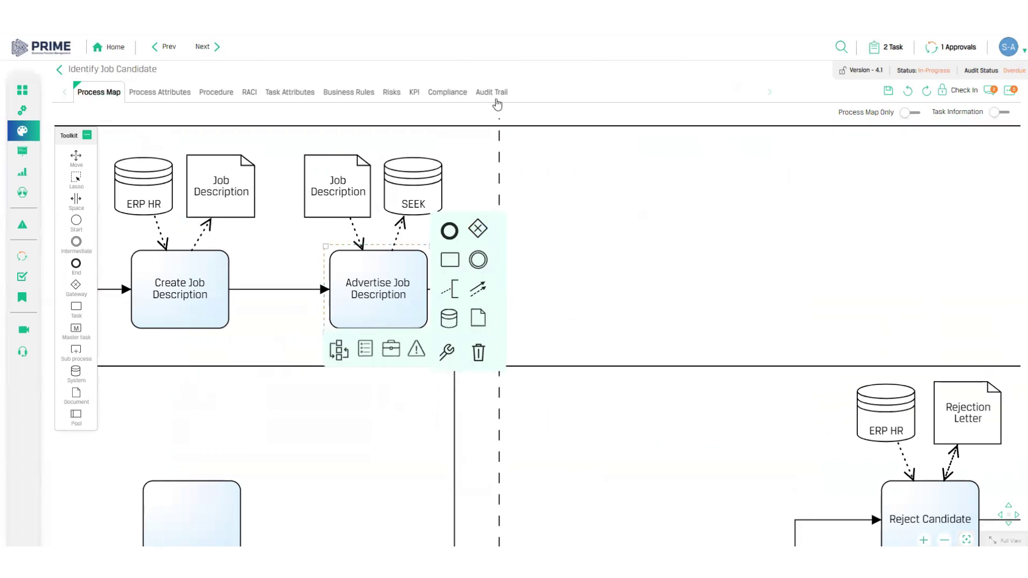
{"action": "left_click", "coordinate": [336, 351]}
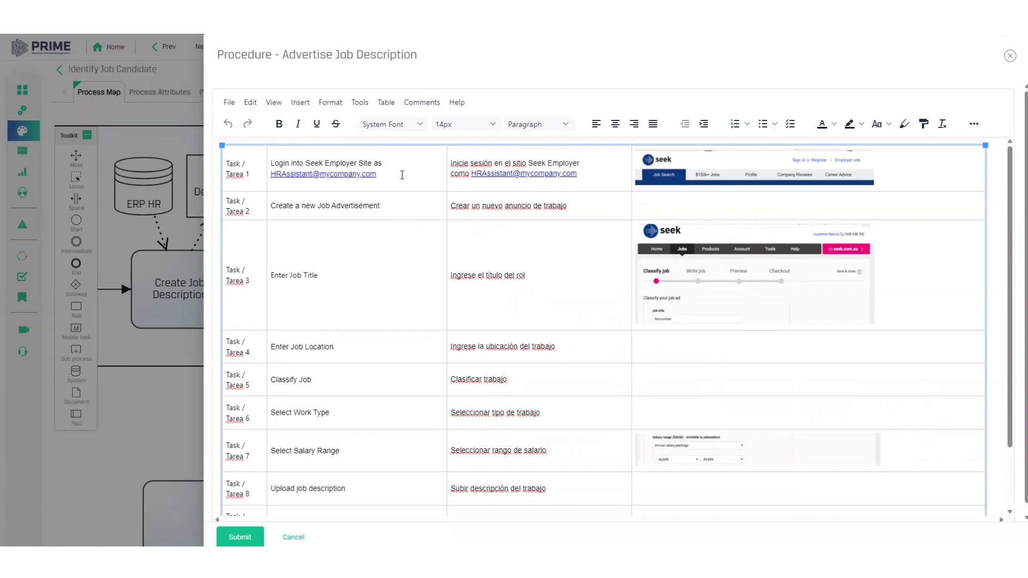
{"action": "left_click", "coordinate": [1010, 55]}
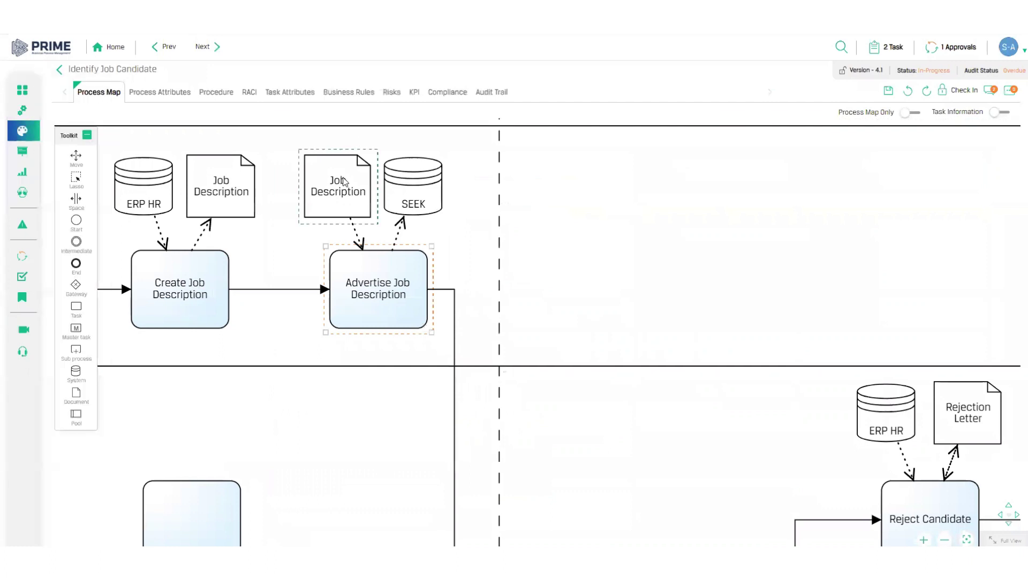
Show the Identify Job Candidate RACI matrix, dismissing the unsaved-changes prompt.
{"action": "left_click", "coordinate": [248, 93]}
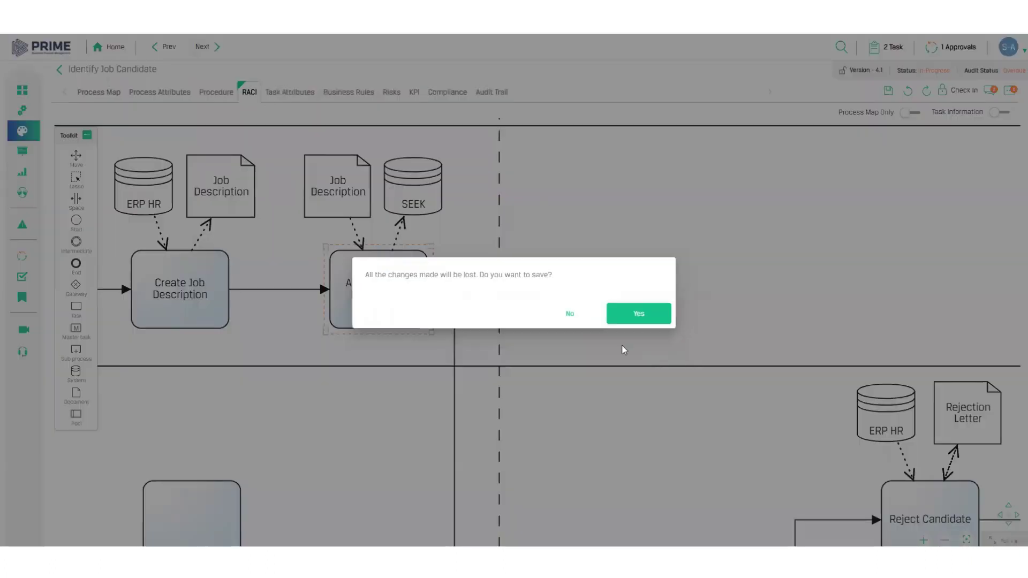
{"action": "left_click", "coordinate": [570, 315]}
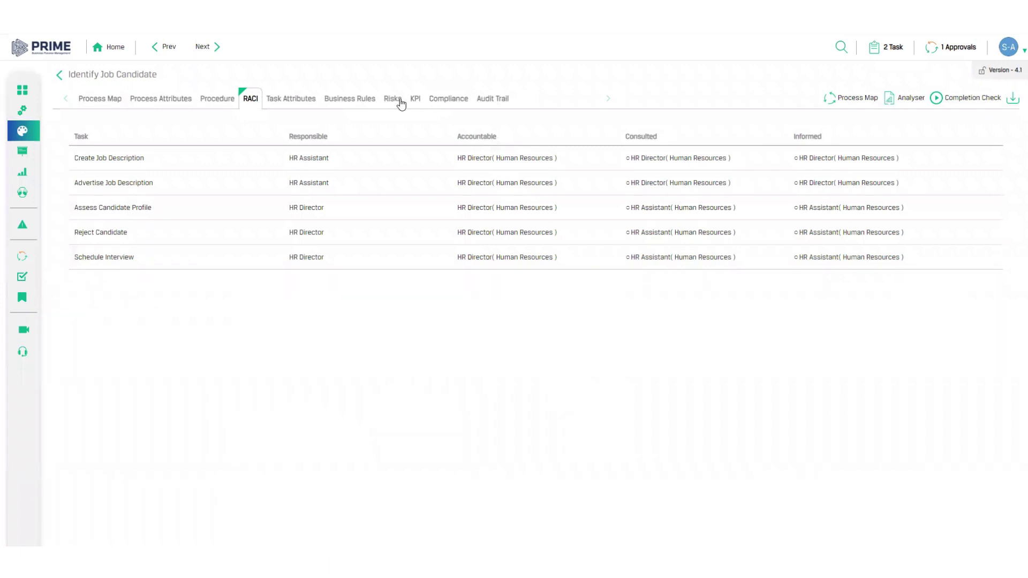
Review task attributes like Create Job Description's 30-minute monthly timing, then return to the process map.
{"action": "left_click", "coordinate": [289, 103]}
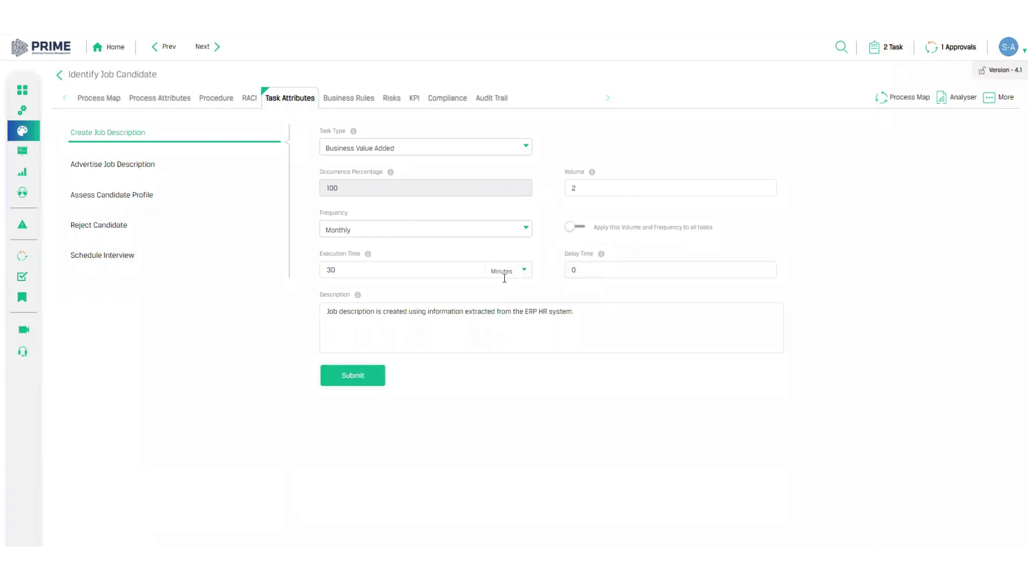
{"action": "left_click", "coordinate": [99, 100]}
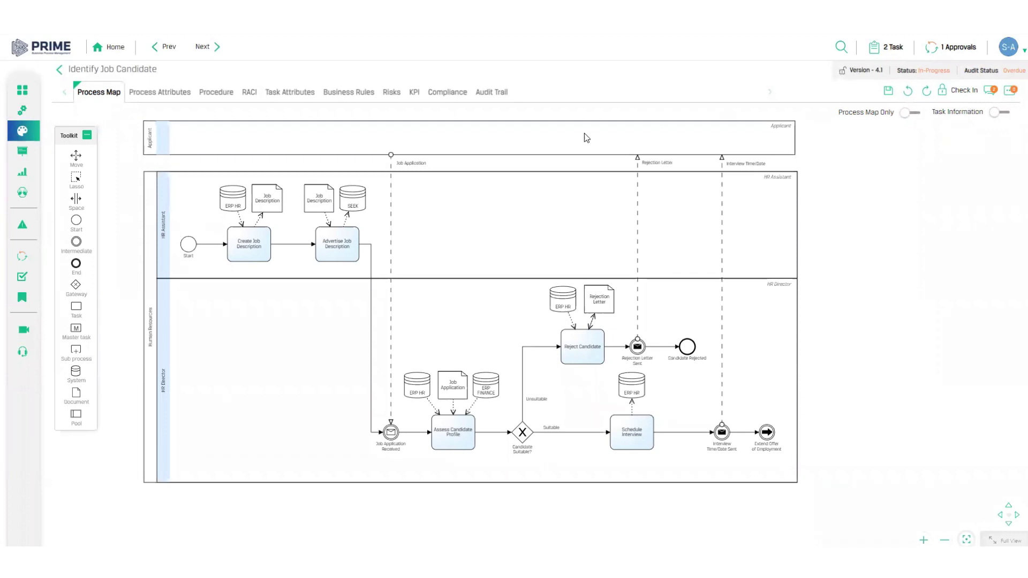
Select the HR Assistant lane and view the audit trail from version 0.1 to 1.0.
{"action": "left_click", "coordinate": [383, 219]}
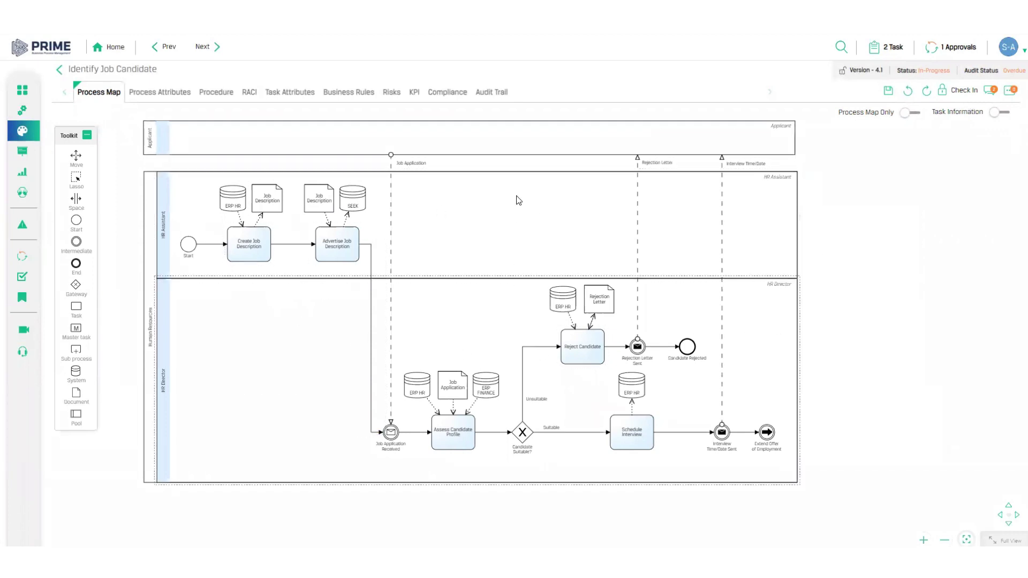
{"action": "left_click", "coordinate": [487, 94]}
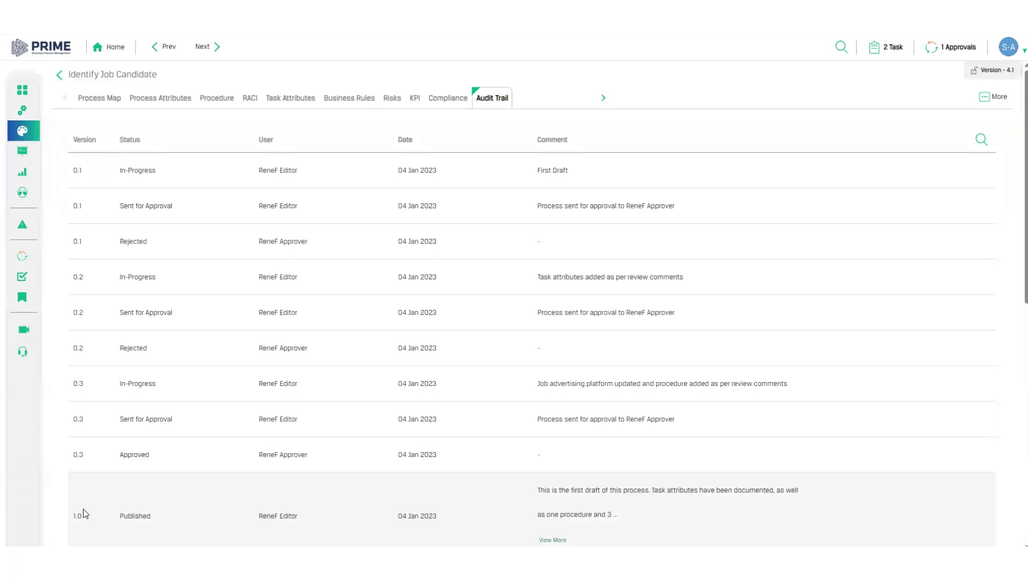
Show the process attributes, including the 121.35-hour cycle time and 3-month audit frequency.
{"action": "left_click", "coordinate": [160, 100]}
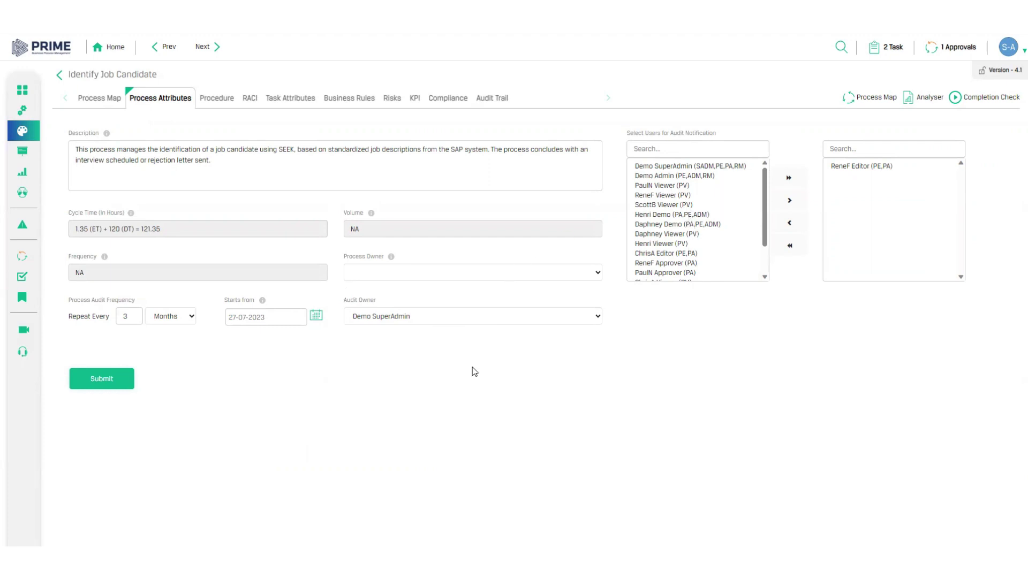
Return to the process map and send Identify Job Candidate to the Analyser with Go To Analyser.
{"action": "left_click", "coordinate": [87, 100]}
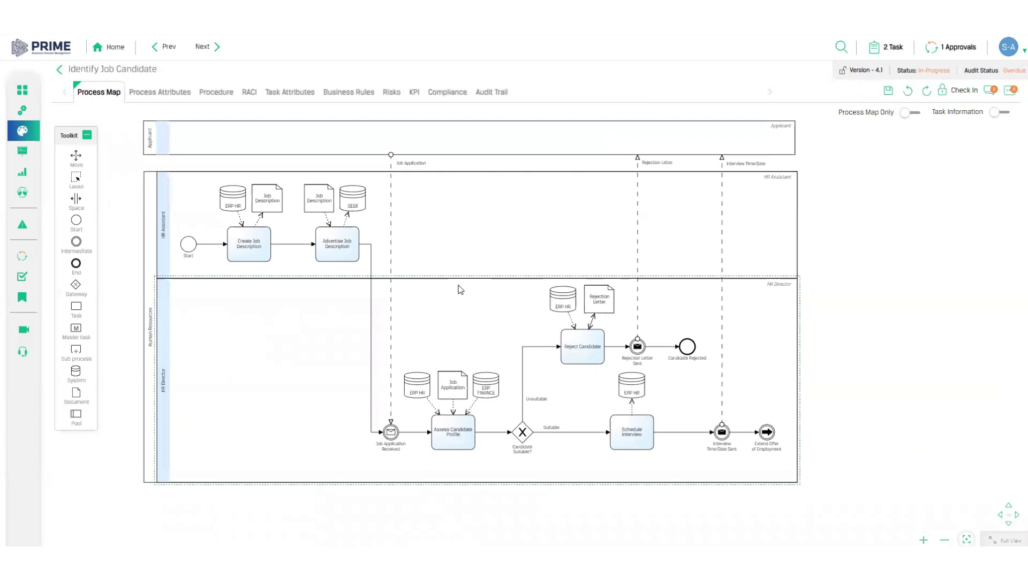
{"action": "left_click", "coordinate": [1012, 91]}
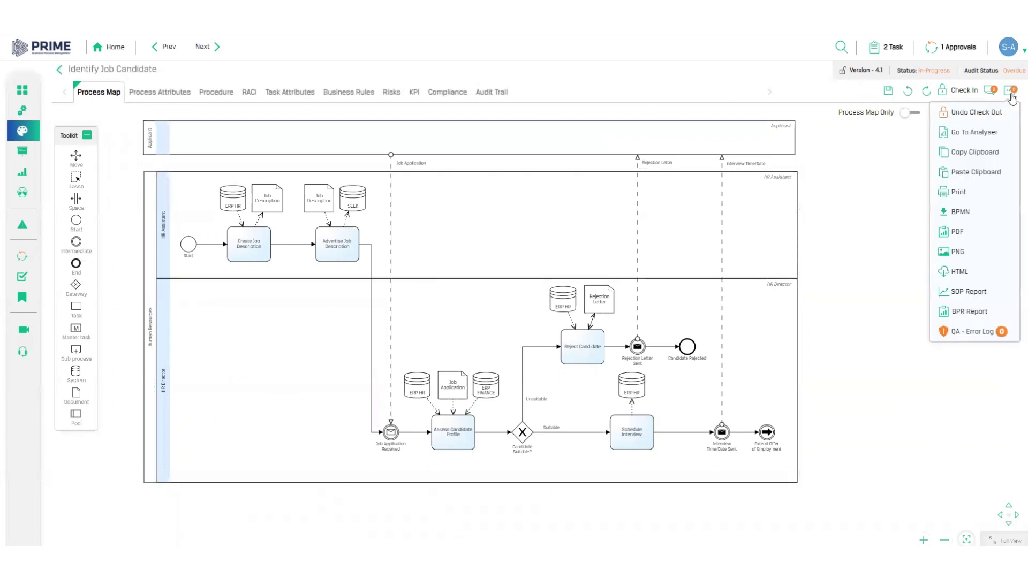
{"action": "left_click", "coordinate": [977, 130]}
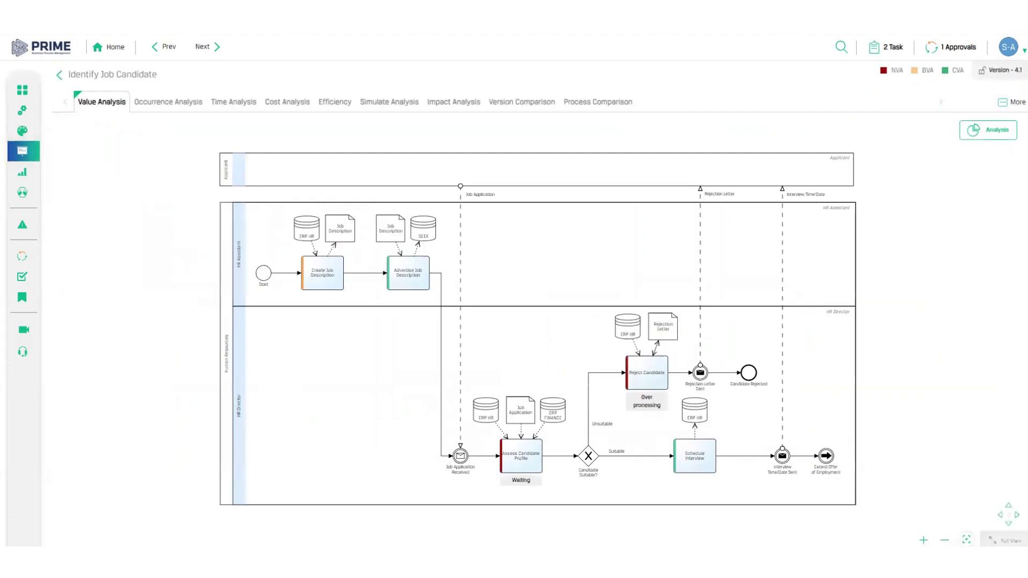
{"action": "left_click", "coordinate": [269, 163]}
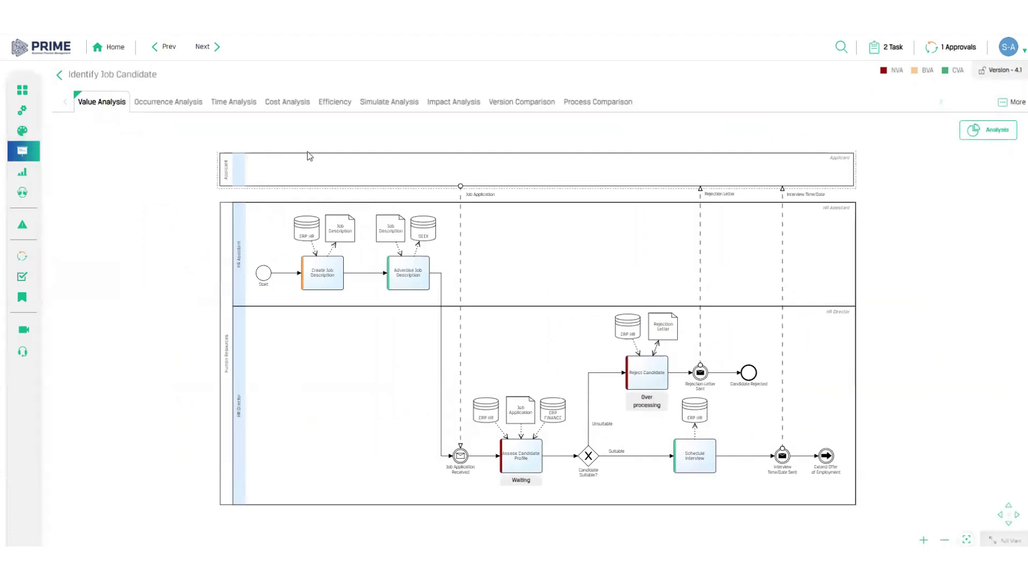
{"action": "left_click", "coordinate": [177, 136]}
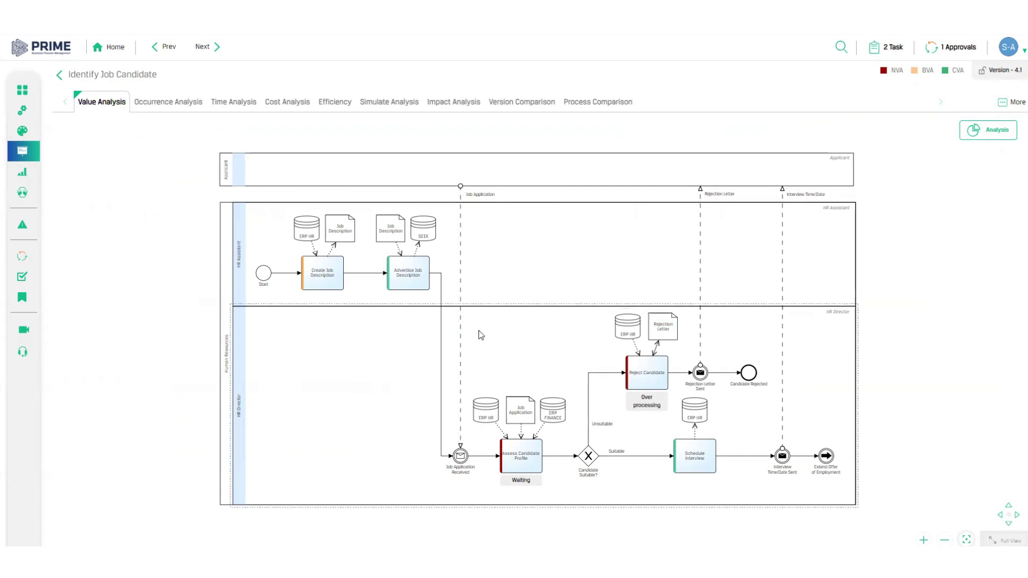
{"action": "left_click", "coordinate": [534, 359]}
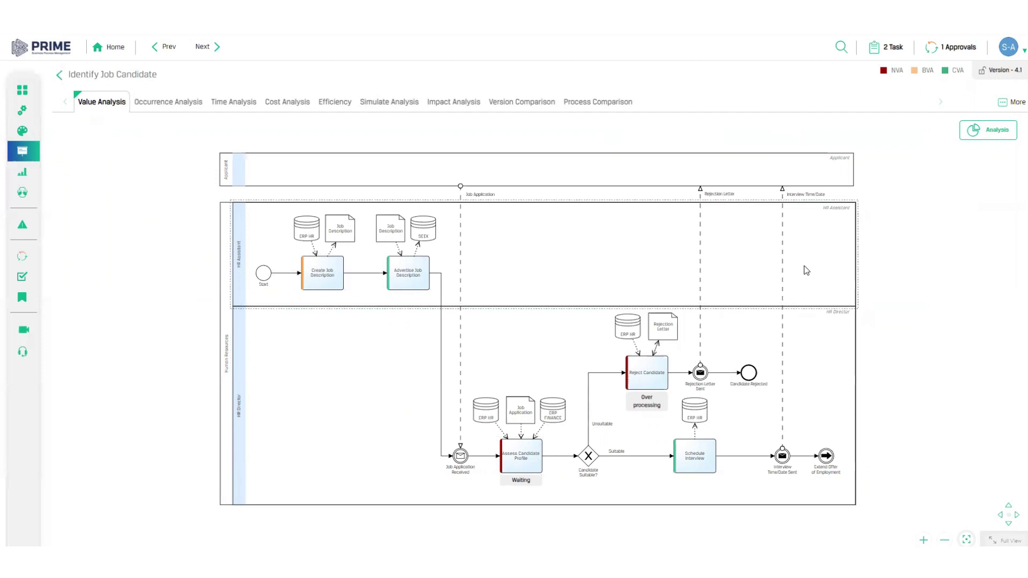
Check the value analysis pie chart, close it, and switch to annual USD cost analysis.
{"action": "left_click", "coordinate": [978, 135]}
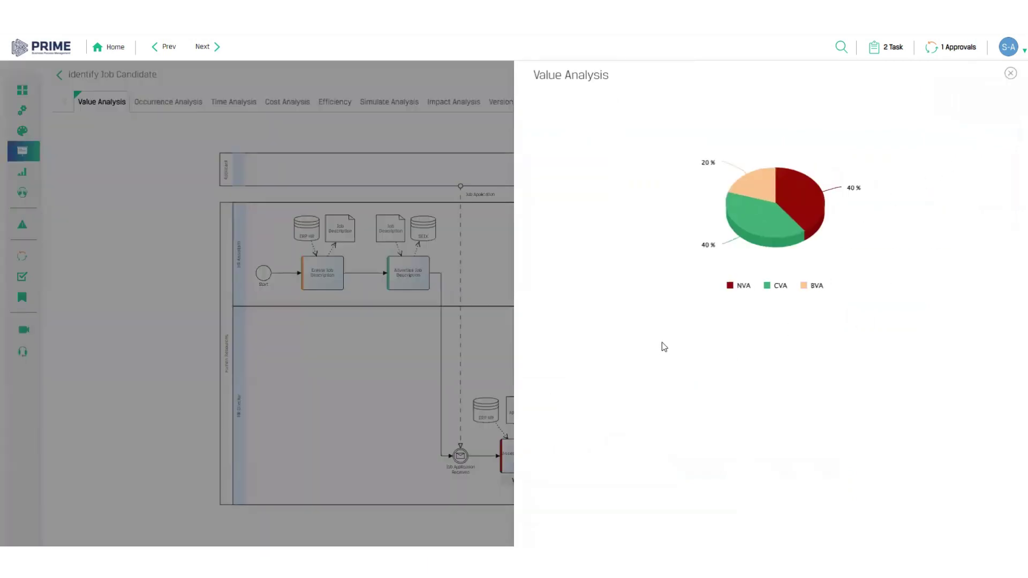
{"action": "mouse_move", "coordinate": [804, 195]}
{"action": "key", "text": "Escape"}
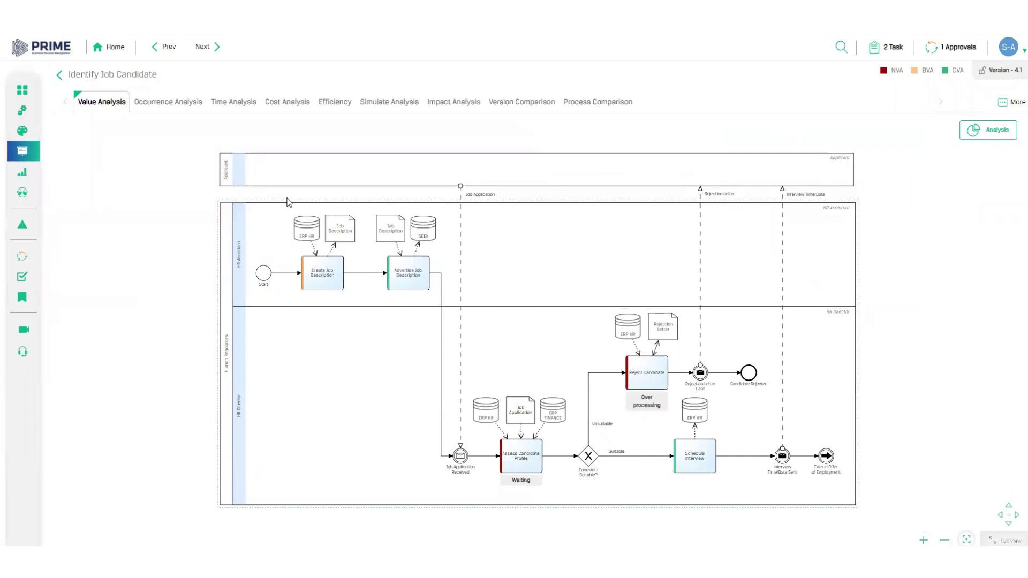
{"action": "left_click", "coordinate": [285, 107]}
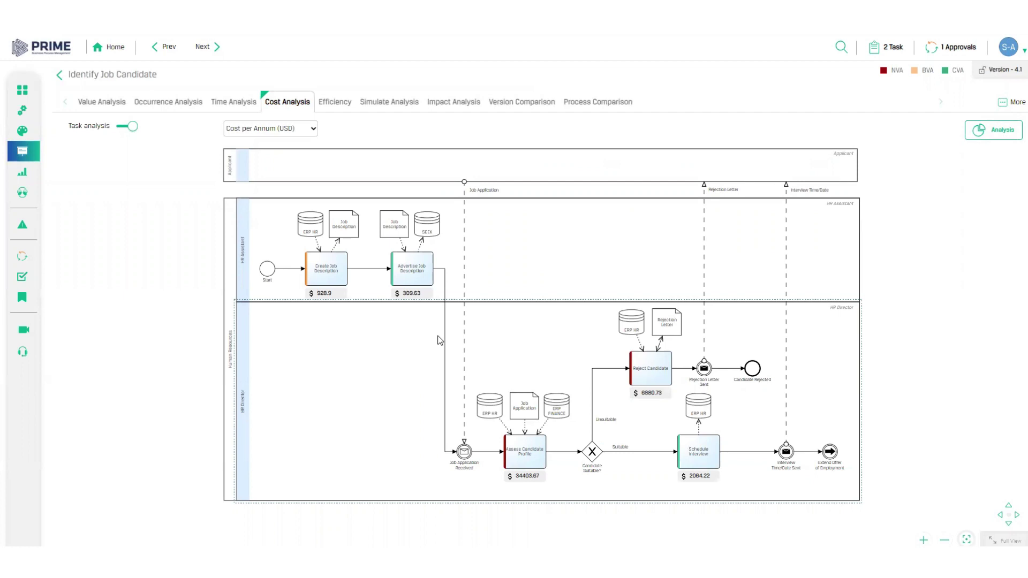
{"action": "left_click", "coordinate": [992, 134]}
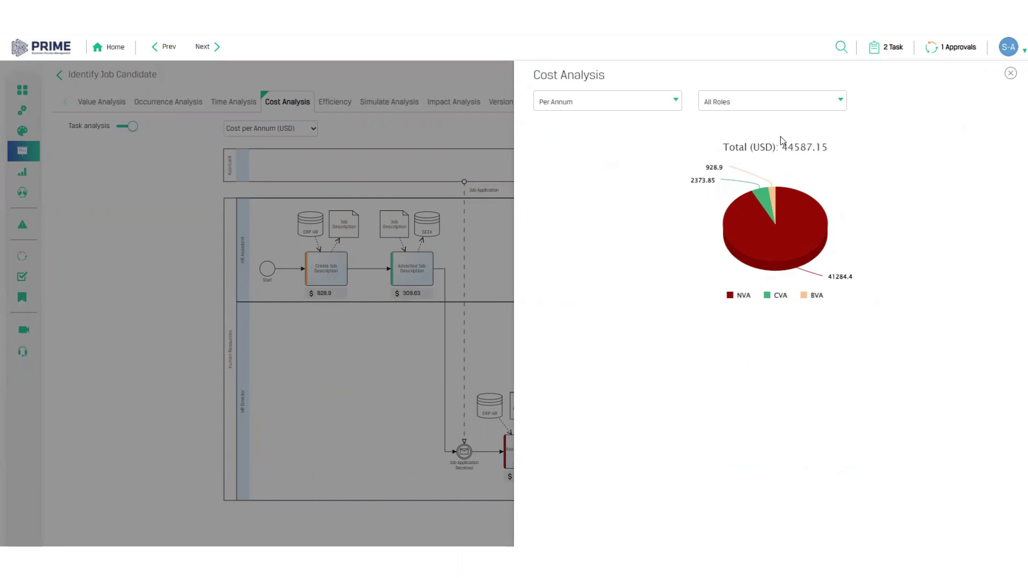
{"action": "mouse_move", "coordinate": [806, 236]}
{"action": "key", "text": "Escape"}
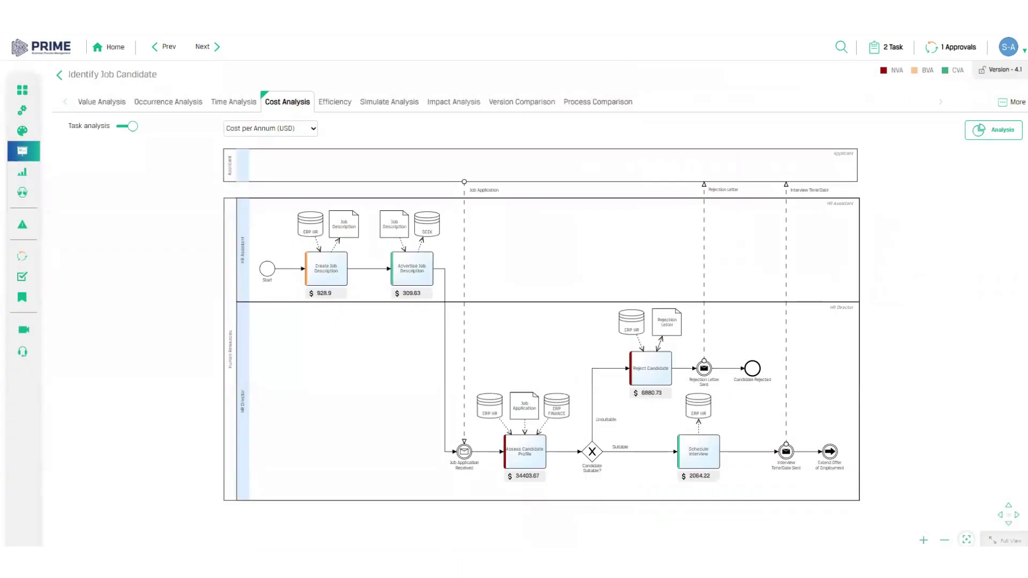
In Simulate Analysis, select the Job Application object and RPA Tech lane, then compare As Is and Simulated pie charts.
{"action": "left_click", "coordinate": [386, 106]}
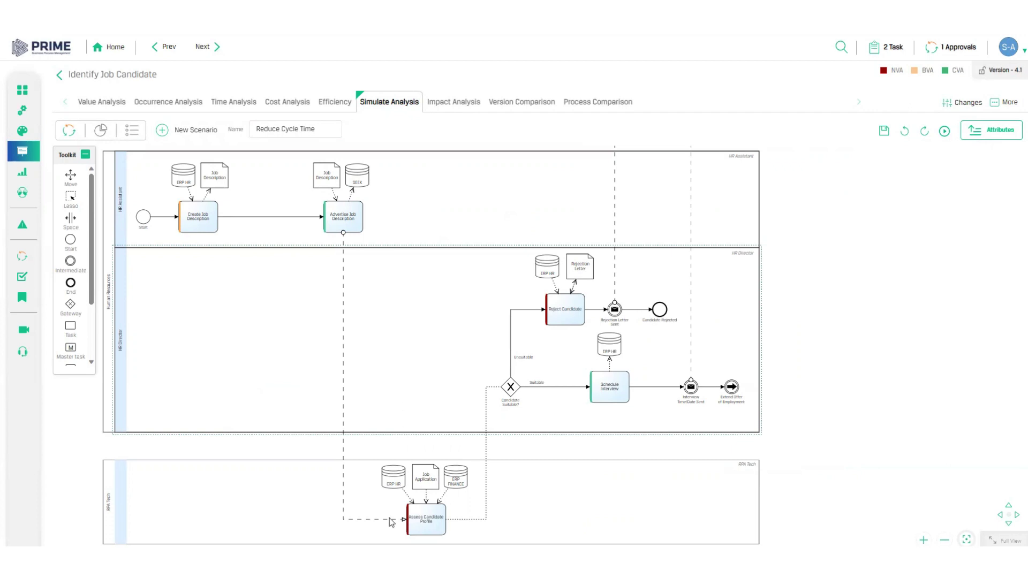
{"action": "left_click", "coordinate": [436, 488]}
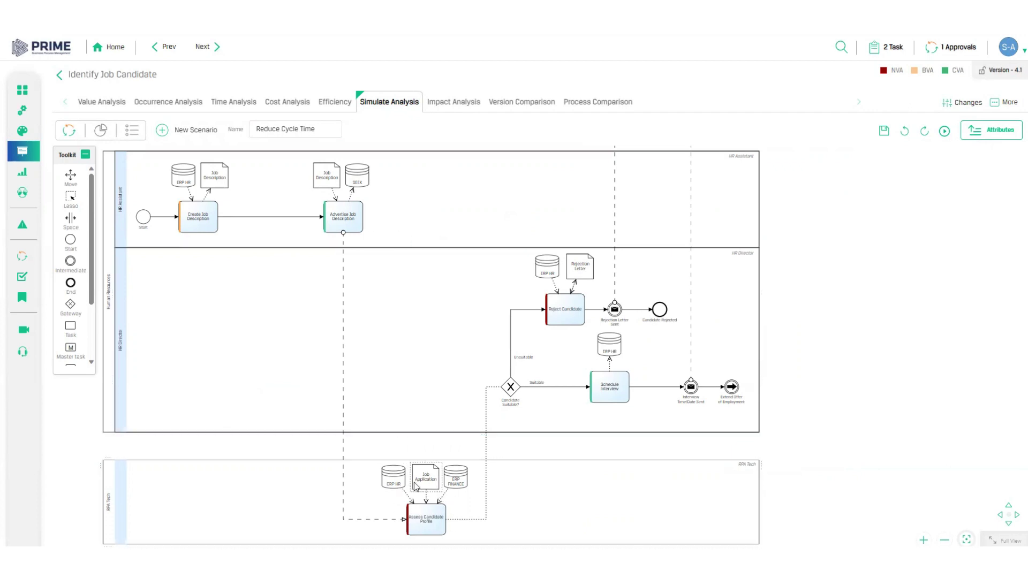
{"action": "left_click", "coordinate": [422, 502]}
{"action": "left_click", "coordinate": [102, 131]}
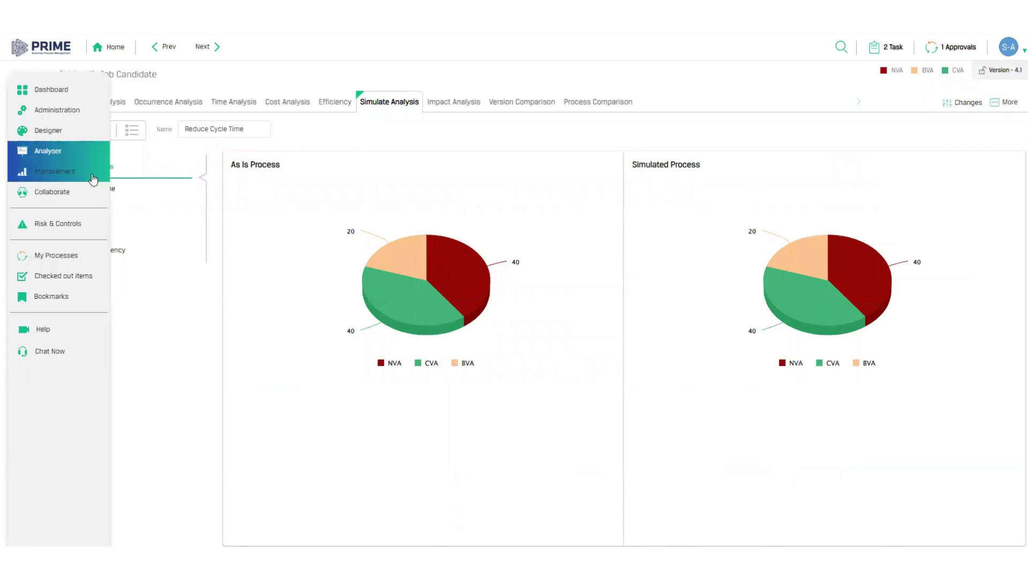
Compare execution time, then cost: 44587.15 USD as is versus 10183.48 USD simulated.
{"action": "left_click", "coordinate": [111, 194]}
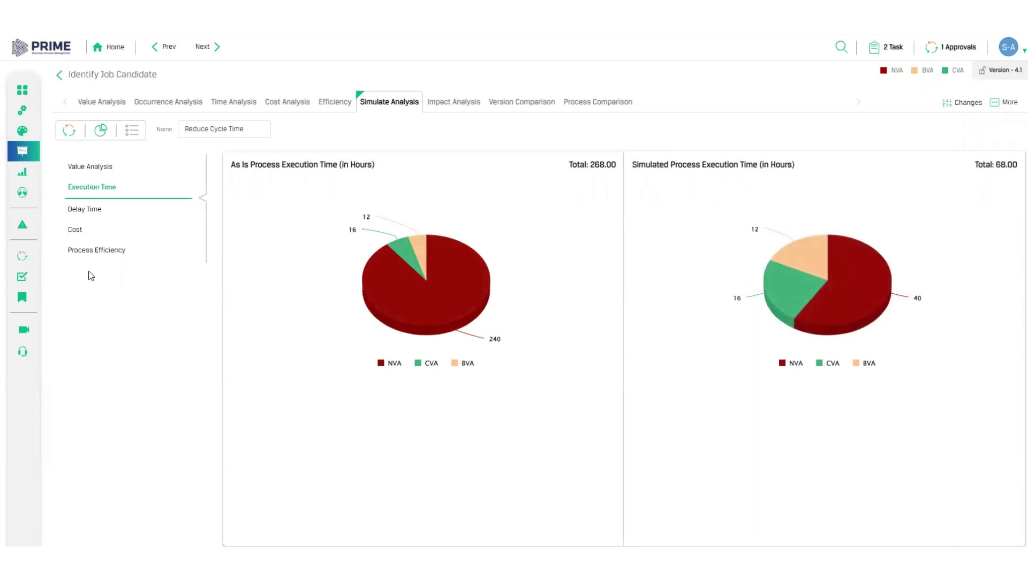
{"action": "left_click", "coordinate": [75, 235]}
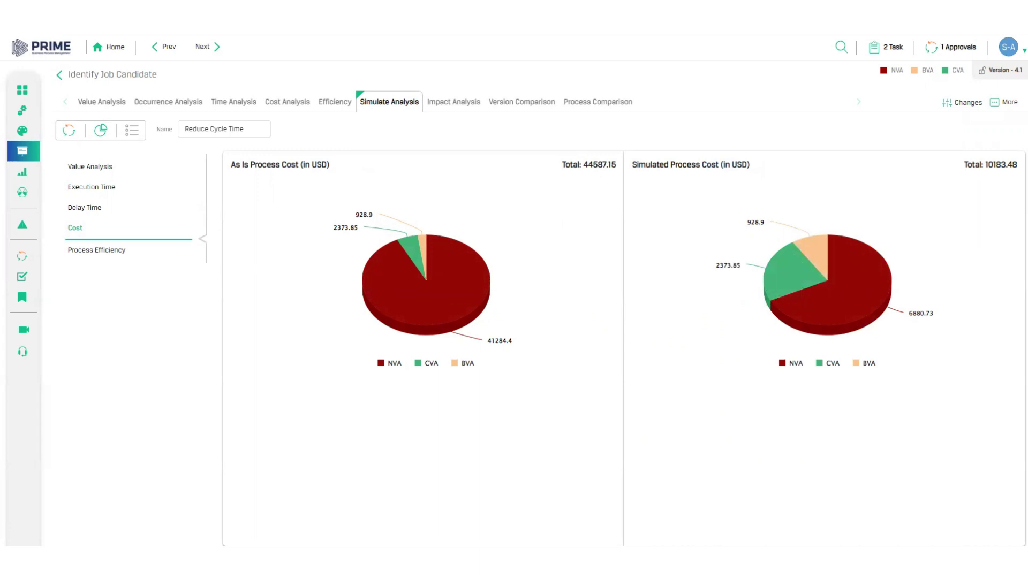
Go to the Improvement page and open the Build Relevant Technology Integration Points improvement.
{"action": "mouse_move", "coordinate": [24, 172]}
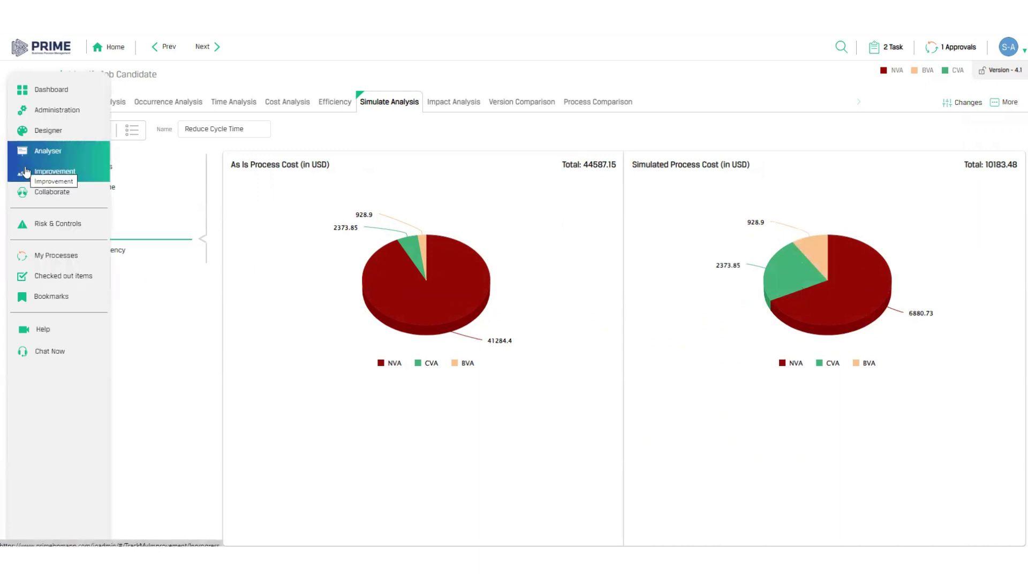
{"action": "left_click", "coordinate": [31, 174]}
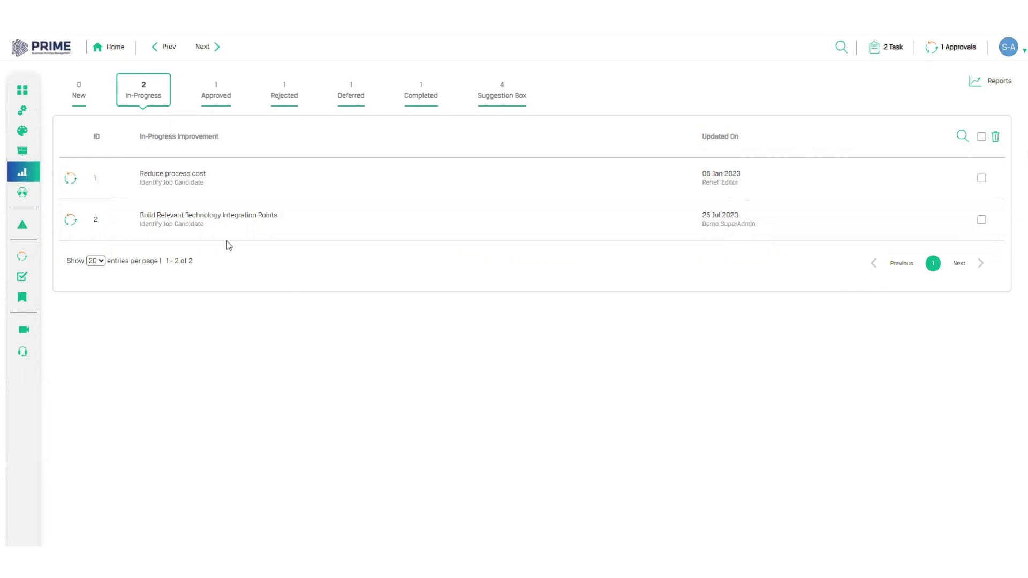
{"action": "left_click", "coordinate": [232, 217]}
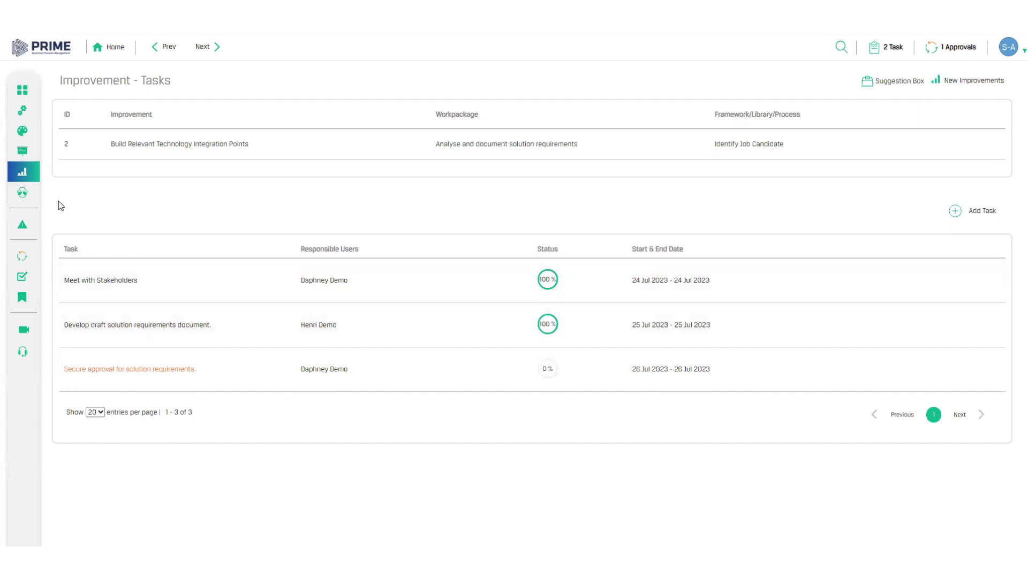
Review Build Relevant Technology Integration Points' three tasks: two at 100%, one at 0%.
{"action": "mouse_move", "coordinate": [19, 196]}
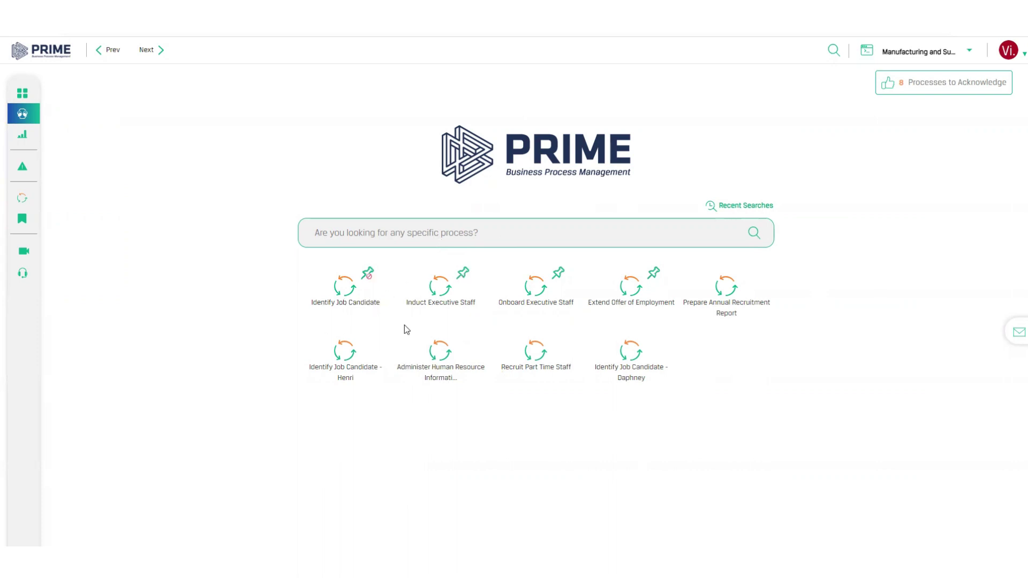
Open the Identify Job Candidate map and inspect the Job Description document's Google Docs link.
{"action": "left_click", "coordinate": [340, 291]}
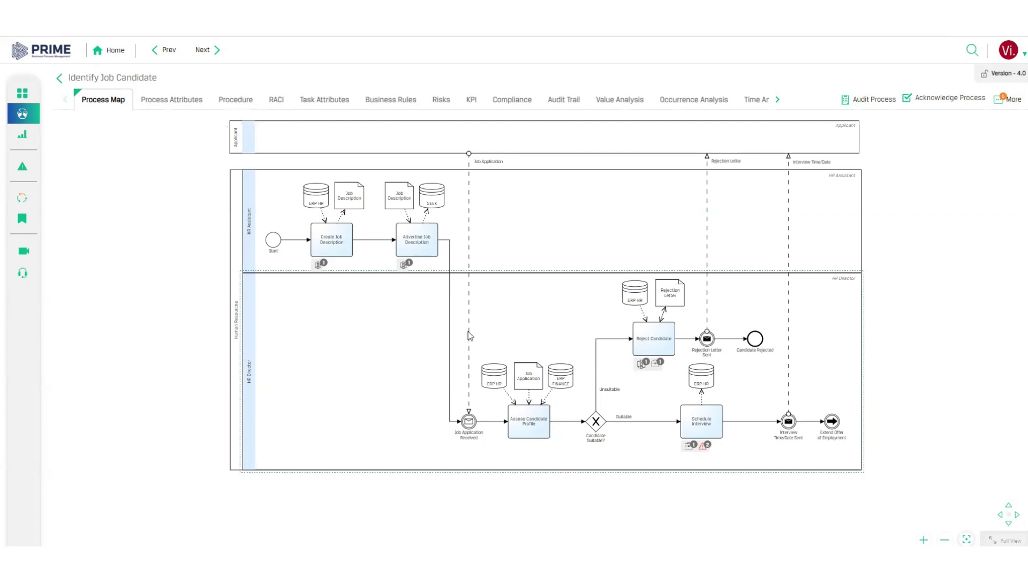
{"action": "scroll", "coordinate": [401, 263], "scroll_direction": "up", "scroll_amount": 2}
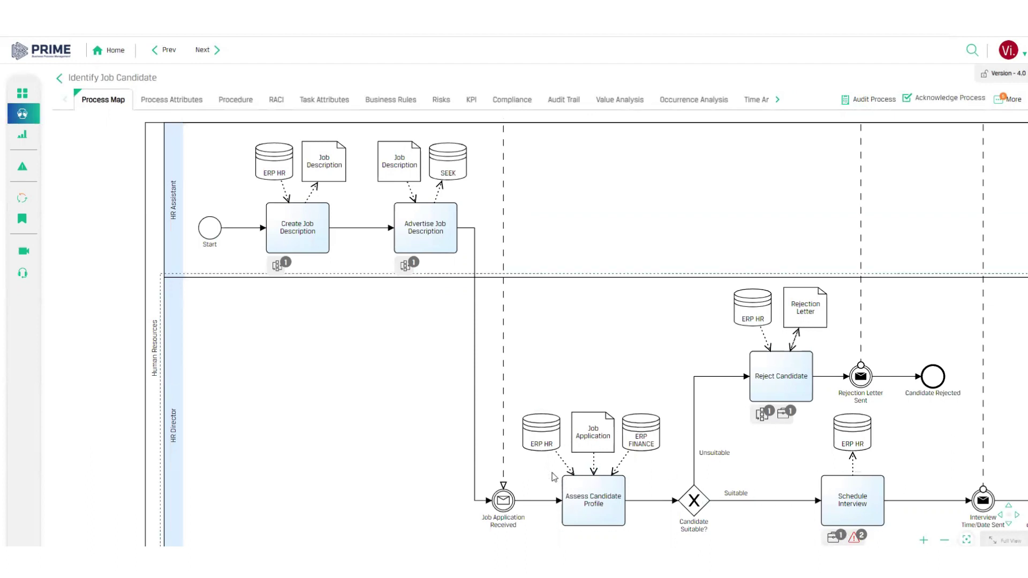
{"action": "left_click", "coordinate": [435, 147]}
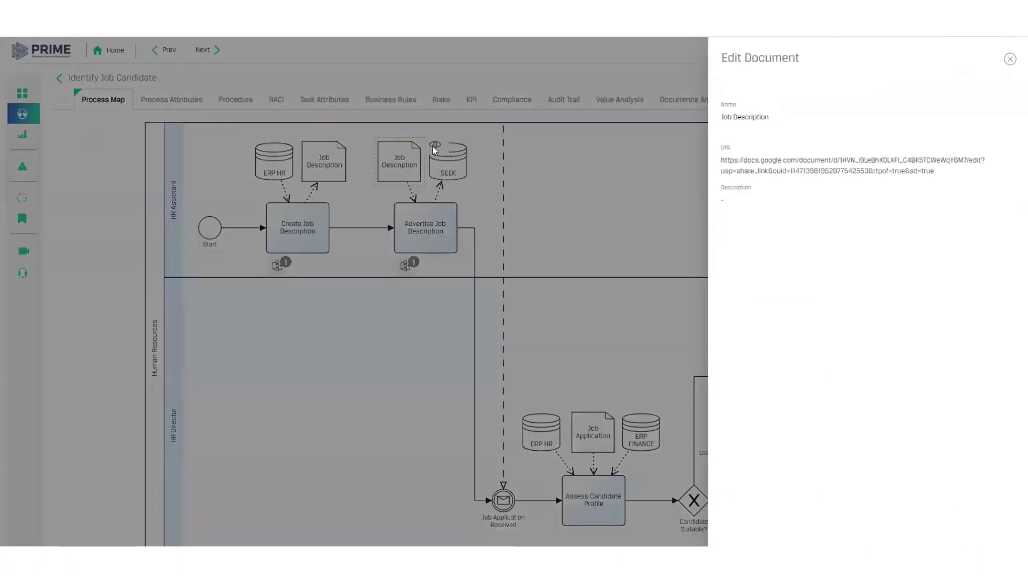
{"action": "left_click", "coordinate": [1010, 59]}
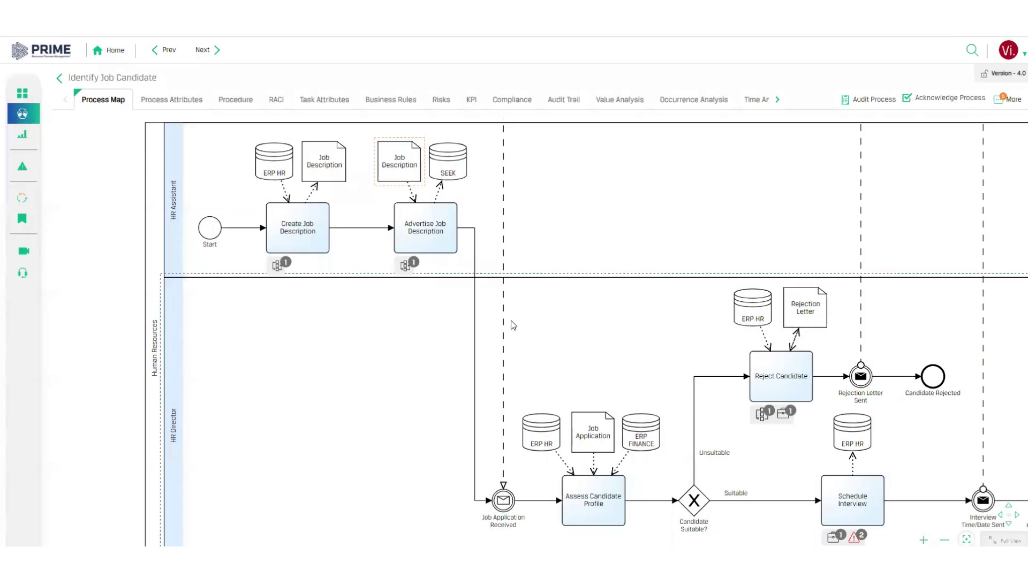
{"action": "left_click", "coordinate": [926, 100]}
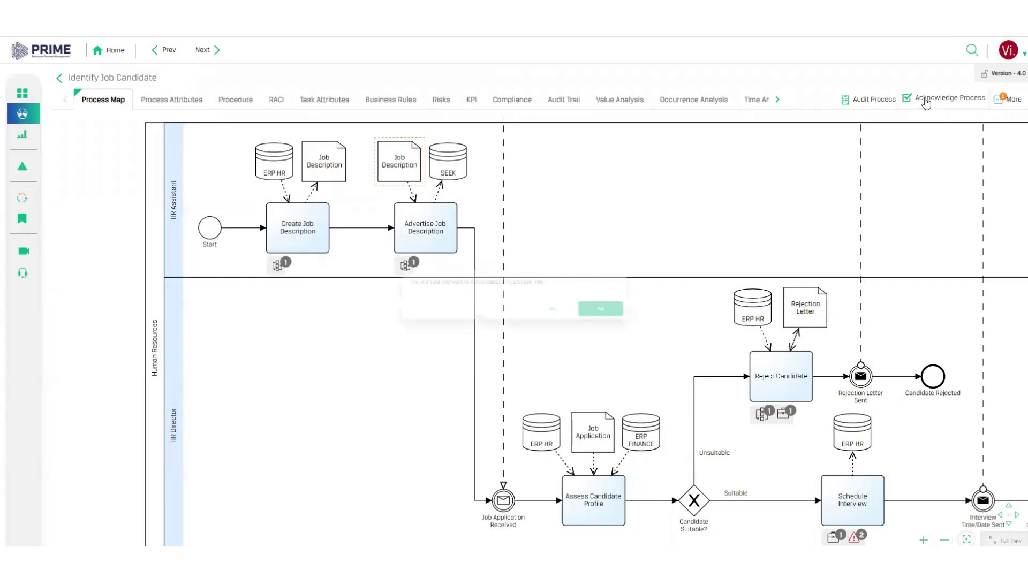
{"action": "left_click", "coordinate": [639, 317]}
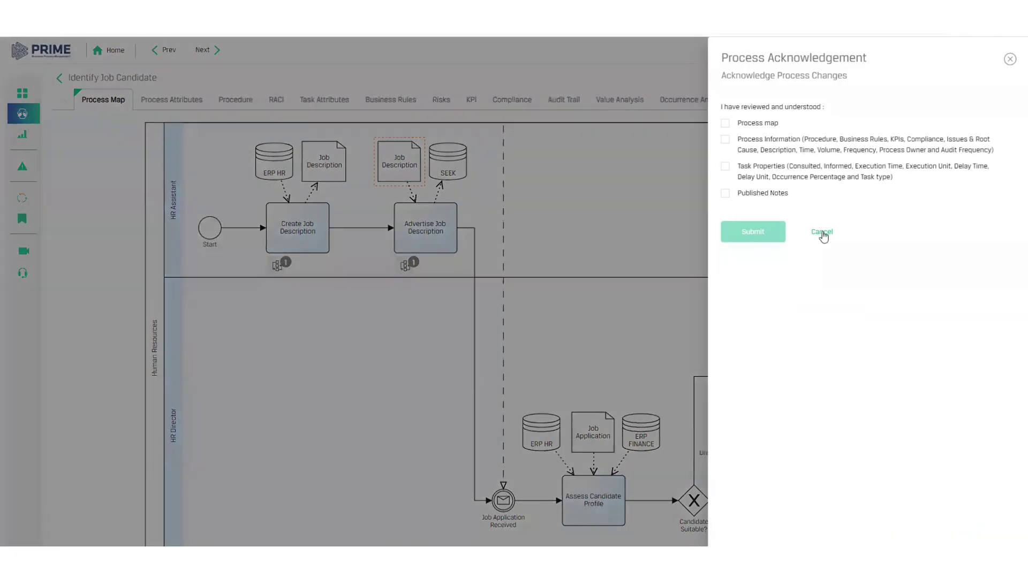
{"action": "left_click", "coordinate": [823, 236]}
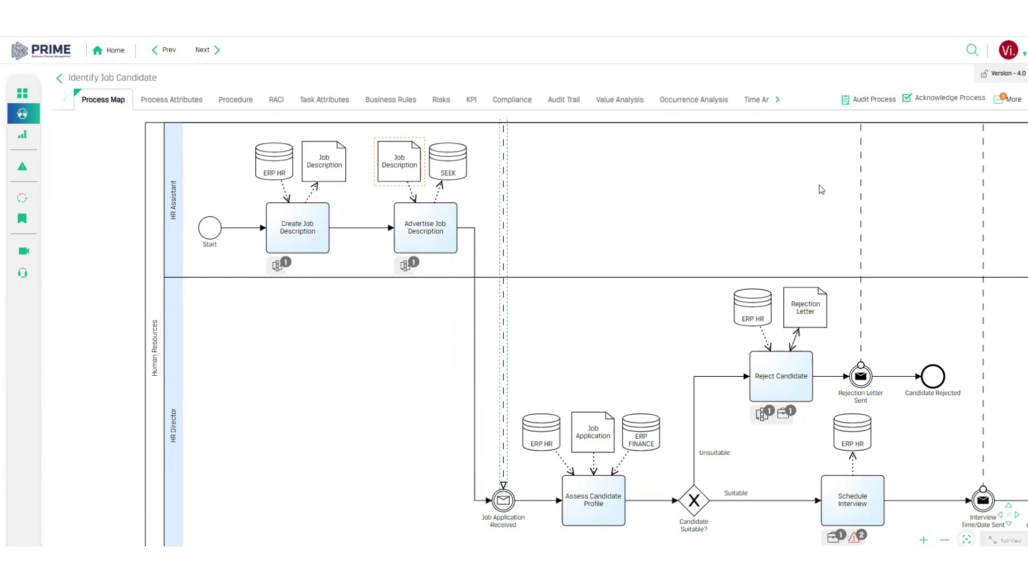
{"action": "left_click", "coordinate": [1012, 100]}
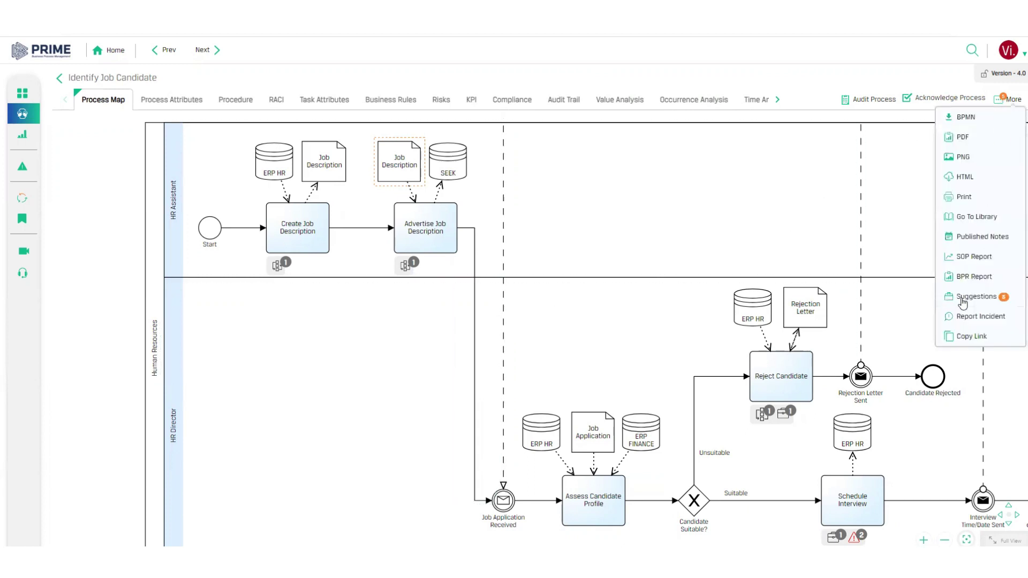
{"action": "left_click", "coordinate": [960, 304]}
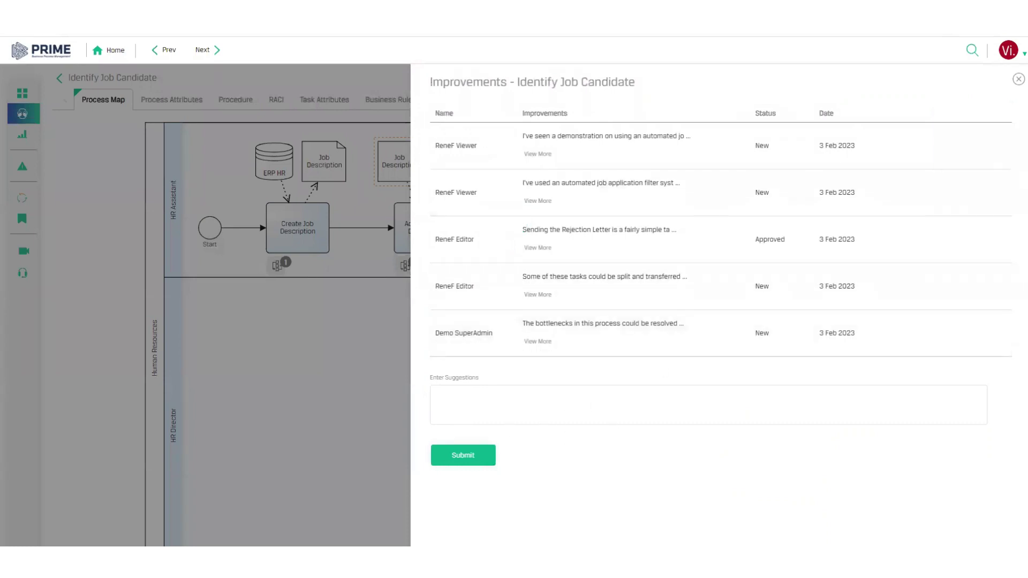
{"action": "key", "text": "Escape"}
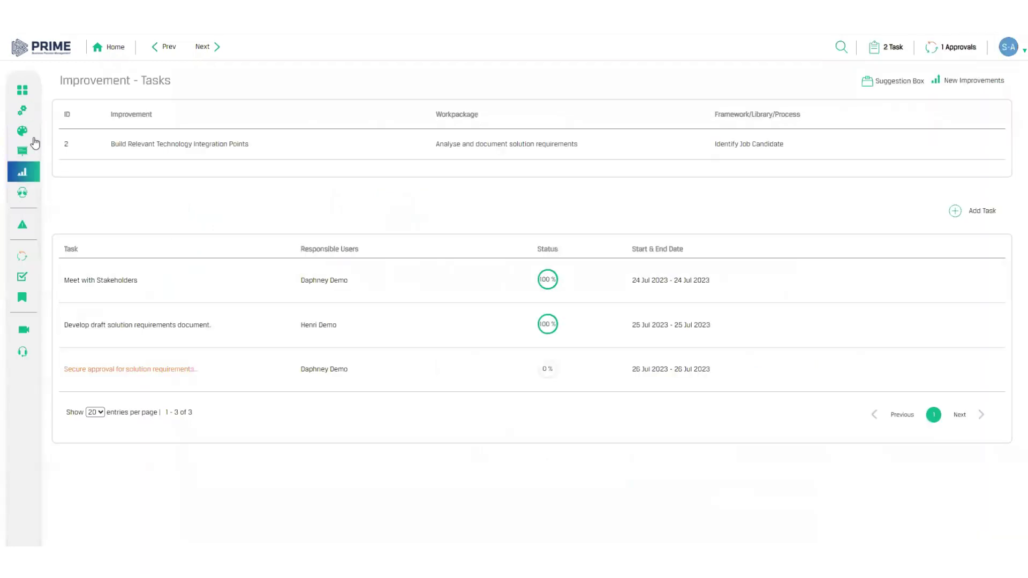
{"action": "mouse_move", "coordinate": [37, 133]}
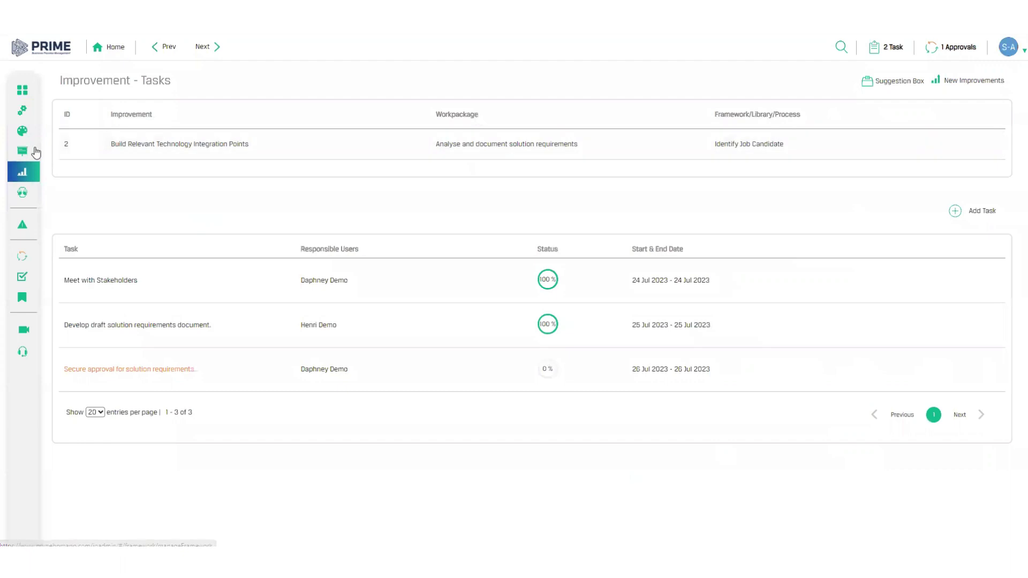
Return to the home dashboard showing 38 in progress, 1 to approve, 6 to acknowledge.
{"action": "mouse_move", "coordinate": [49, 154]}
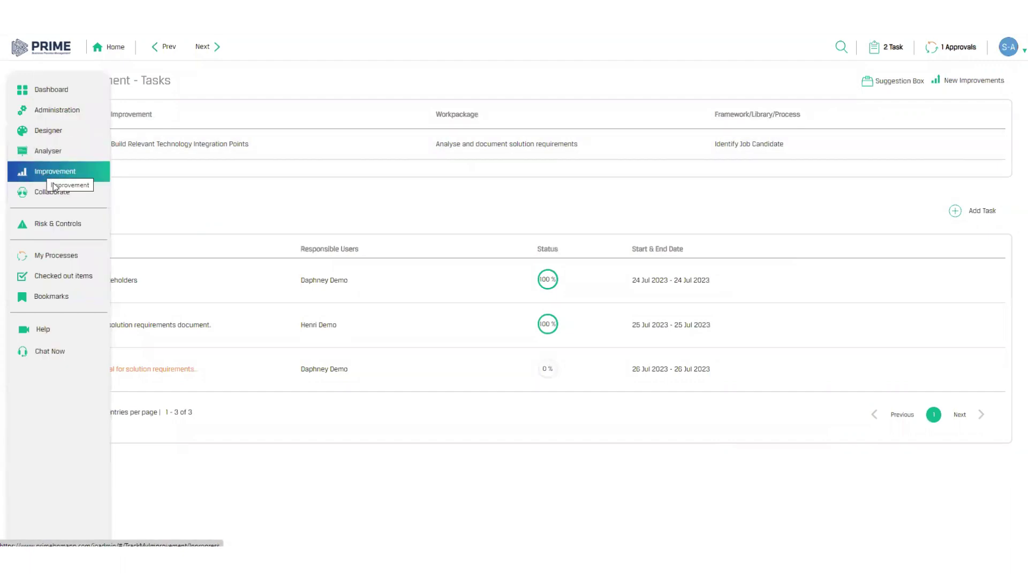
{"action": "mouse_move", "coordinate": [21, 197]}
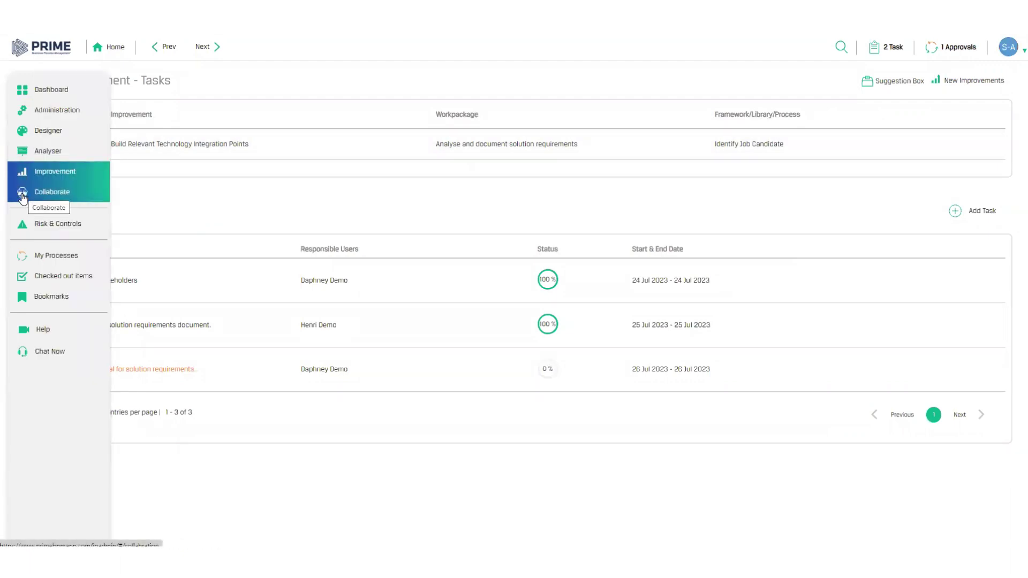
{"action": "left_click", "coordinate": [111, 47]}
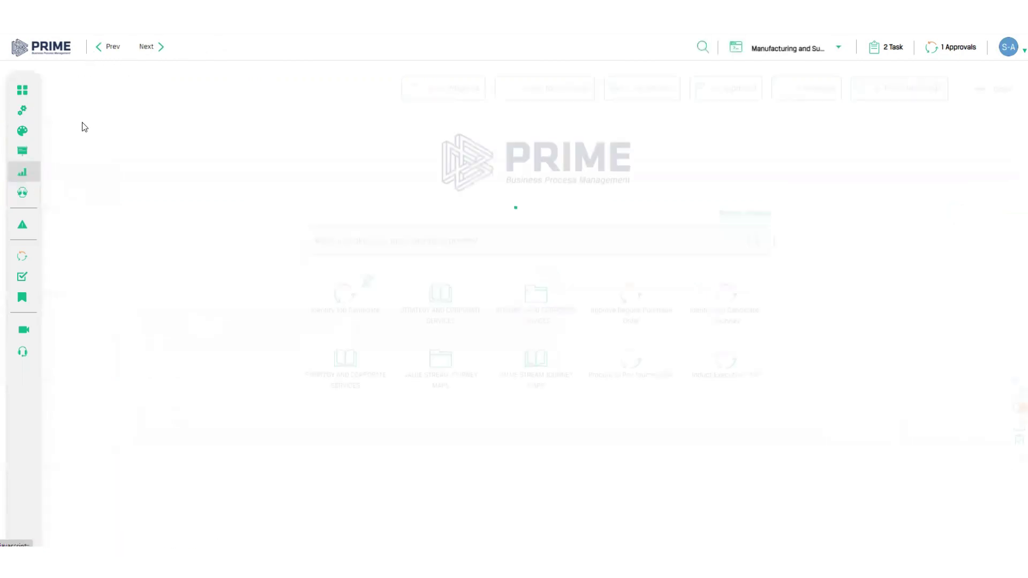
{"action": "mouse_move", "coordinate": [40, 167]}
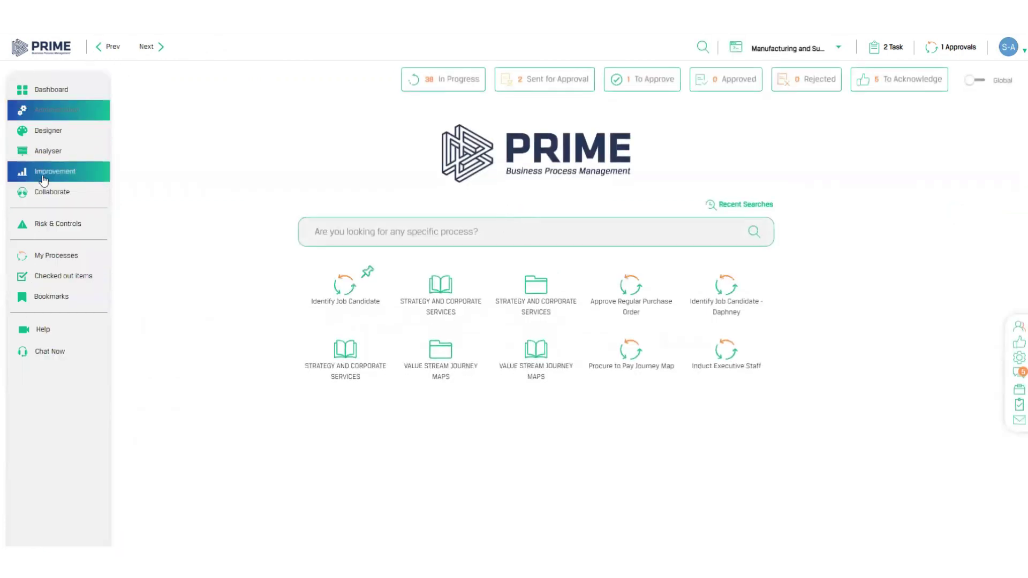